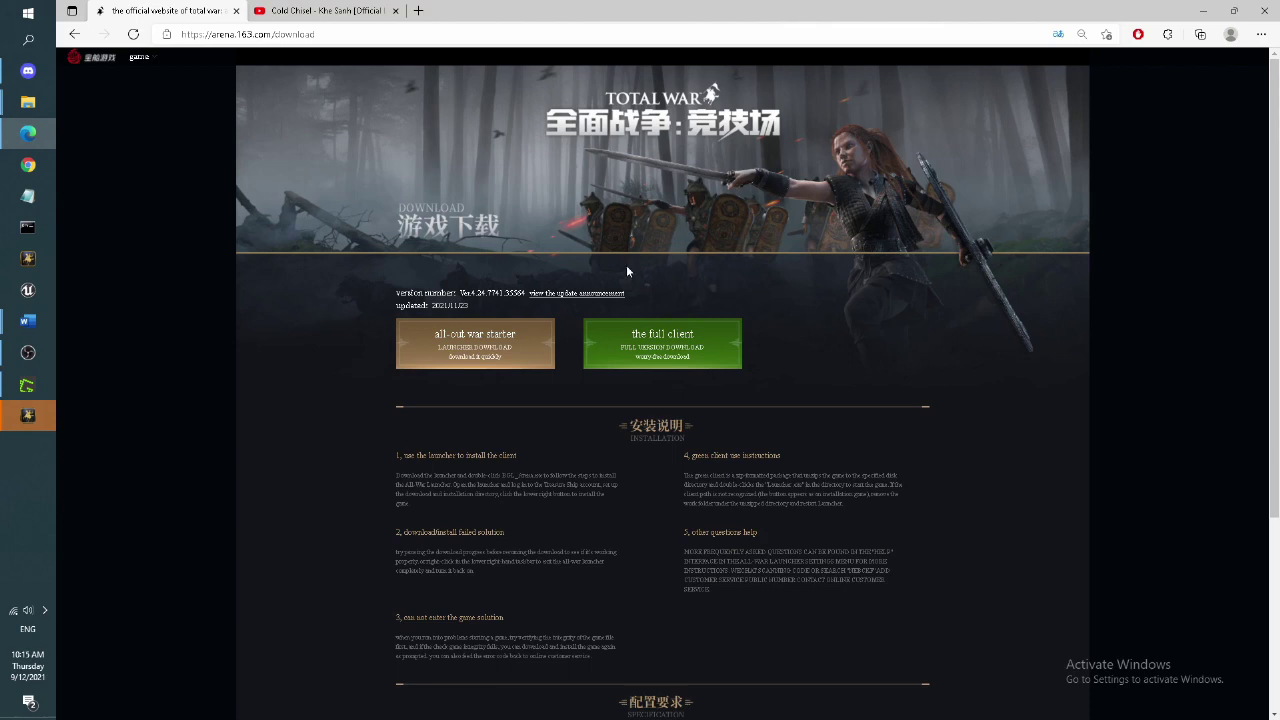
From the TotalWar shortcut's Properties, open its file location C:\Program Files (x86)\BaoGames
{"action": "right_click", "coordinate": [20, 428]}
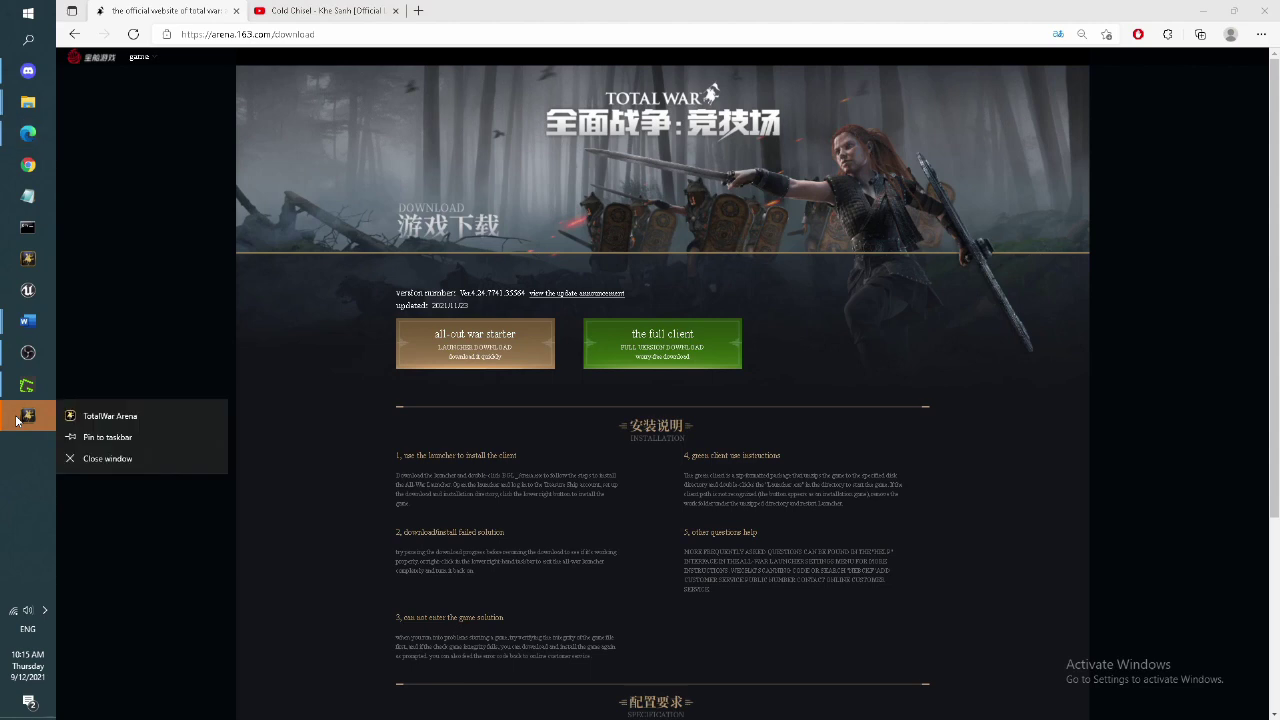
{"action": "right_click", "coordinate": [102, 415]}
{"action": "left_click", "coordinate": [152, 522]}
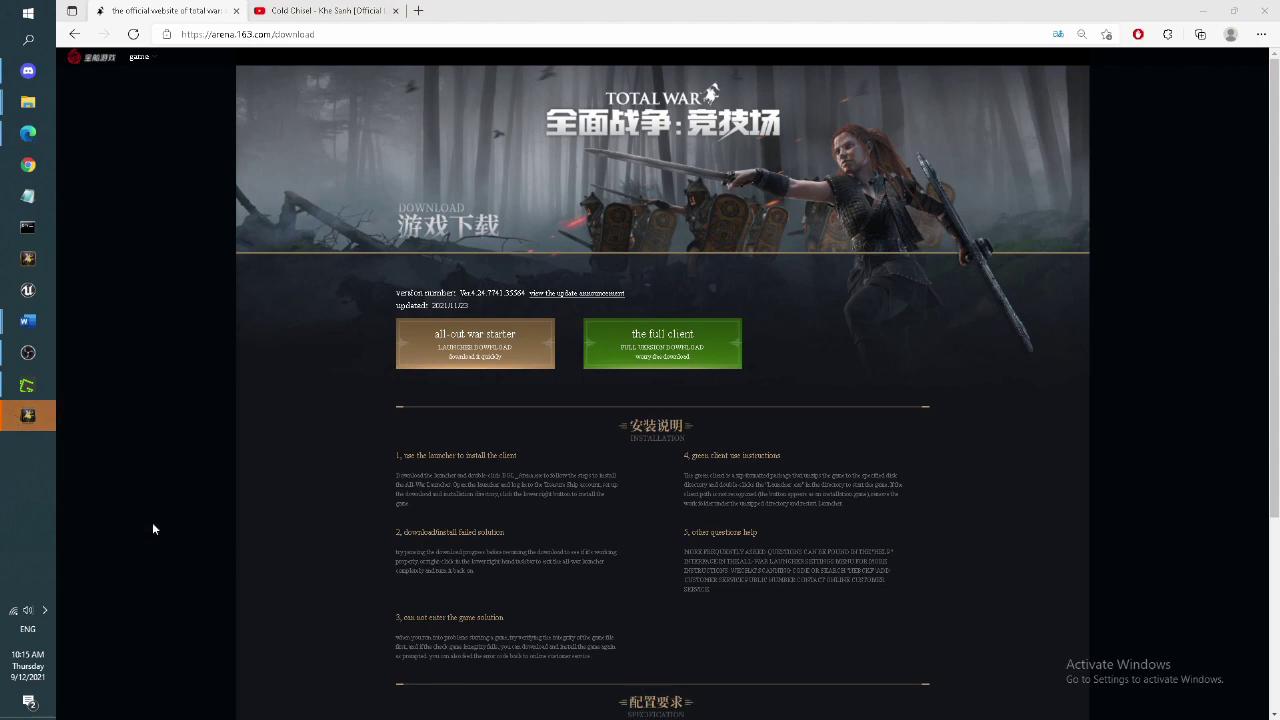
{"action": "left_click", "coordinate": [331, 486]}
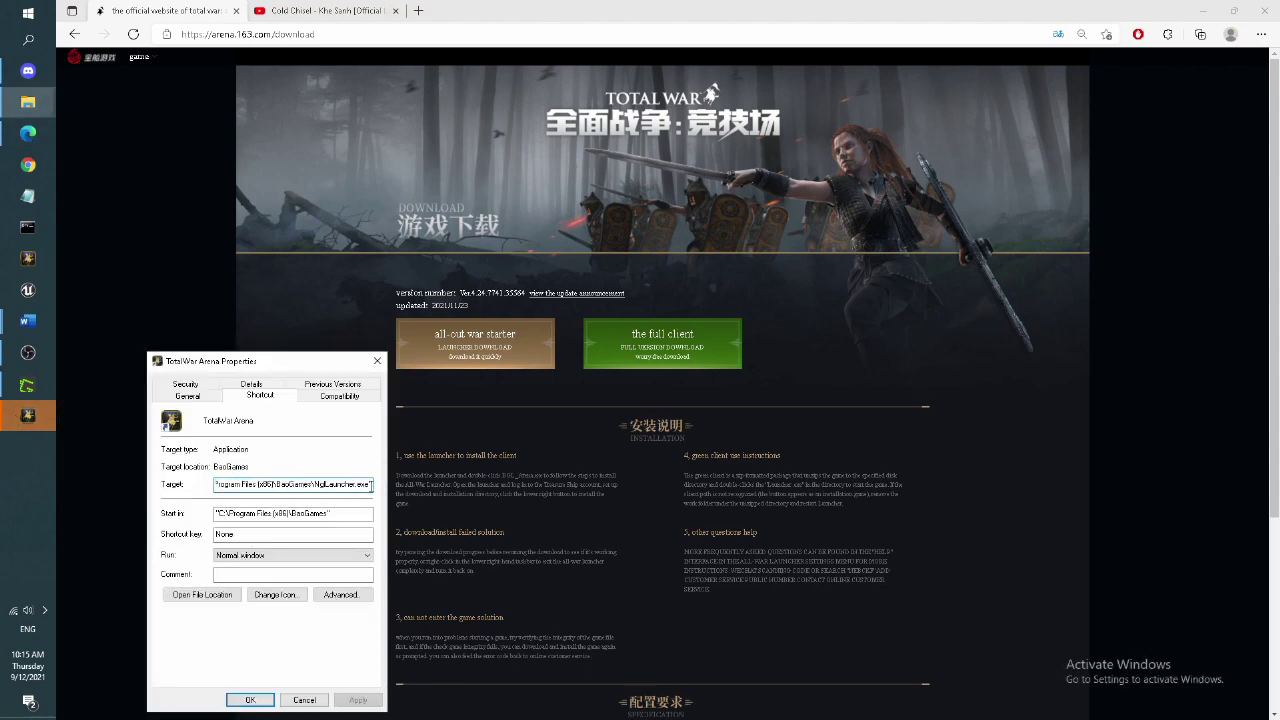
{"action": "key", "text": "ctrl+a"}
{"action": "left_click", "coordinate": [240, 602]}
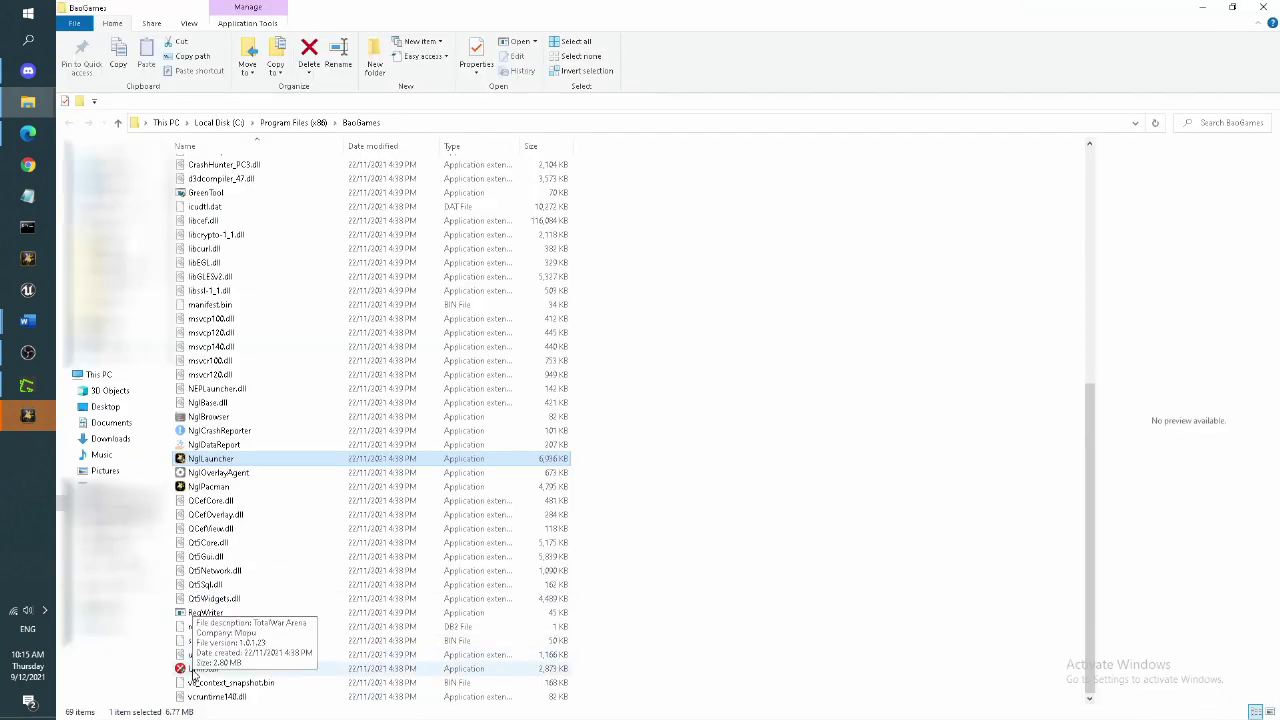
Close the running Total War: Arena window and start the BaoGames Uninstall program
{"action": "right_click", "coordinate": [28, 410]}
{"action": "left_click", "coordinate": [60, 453]}
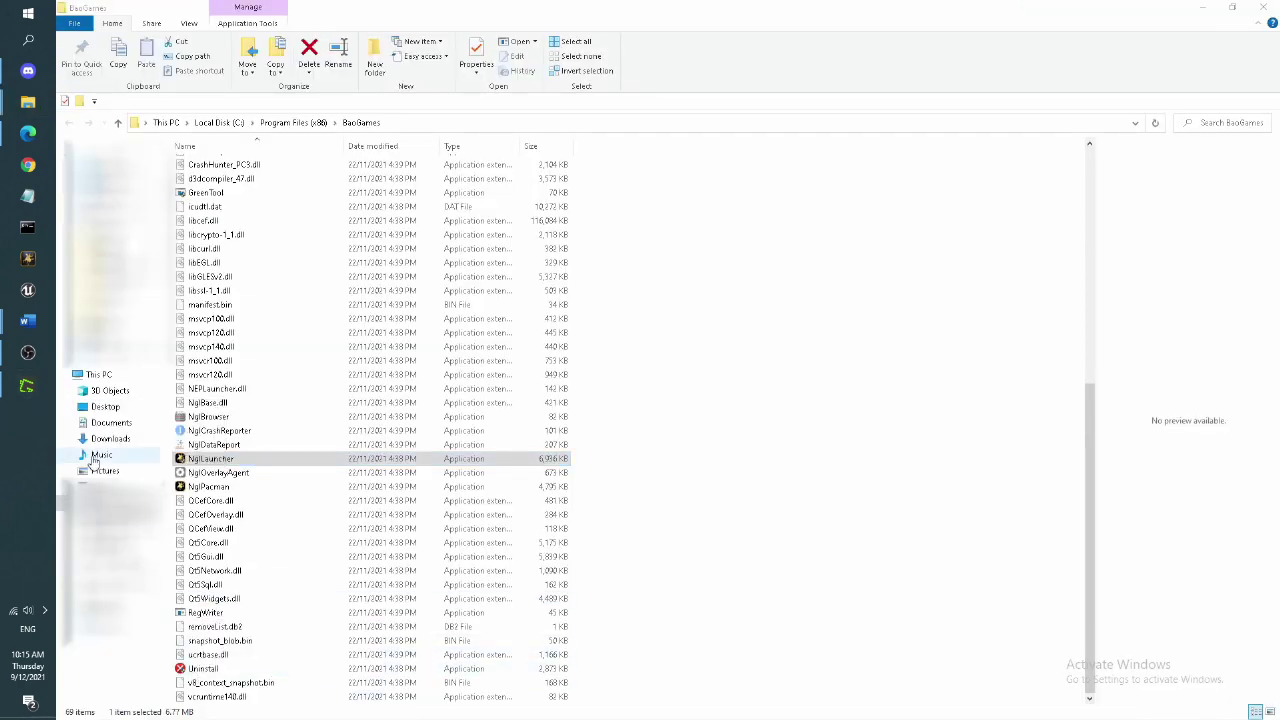
{"action": "left_click", "coordinate": [211, 669]}
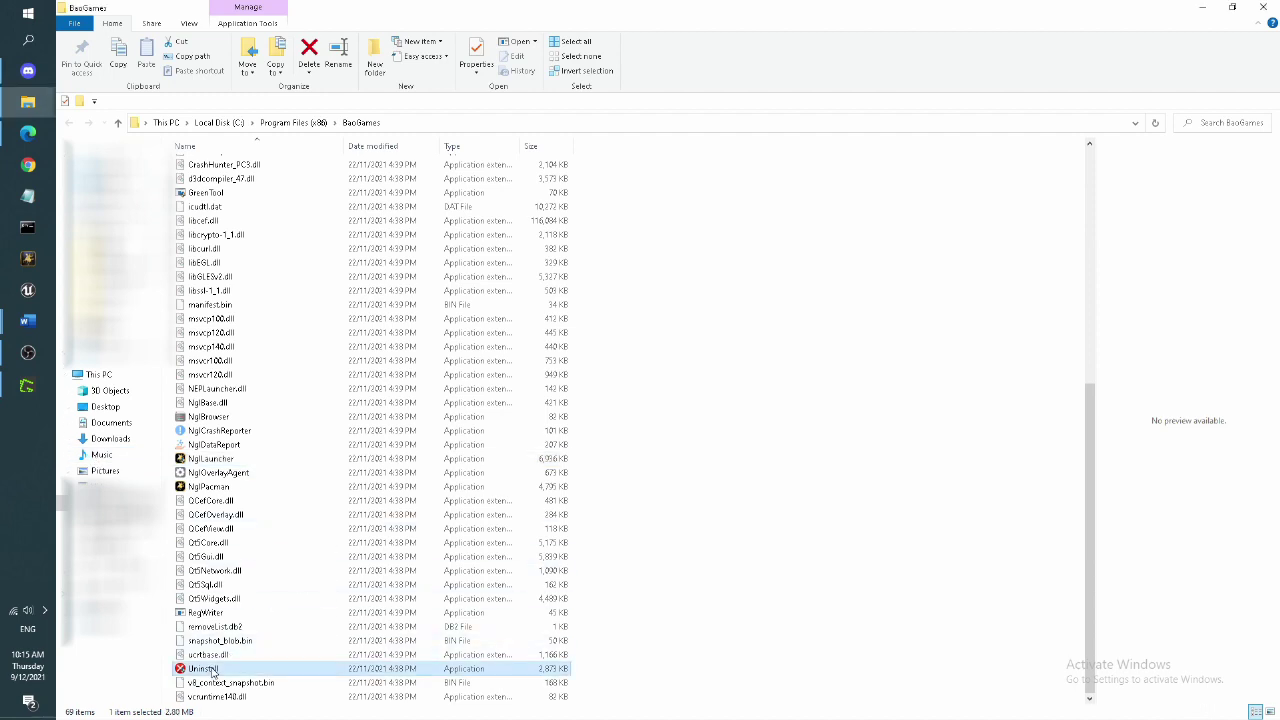
{"action": "left_click", "coordinate": [660, 360]}
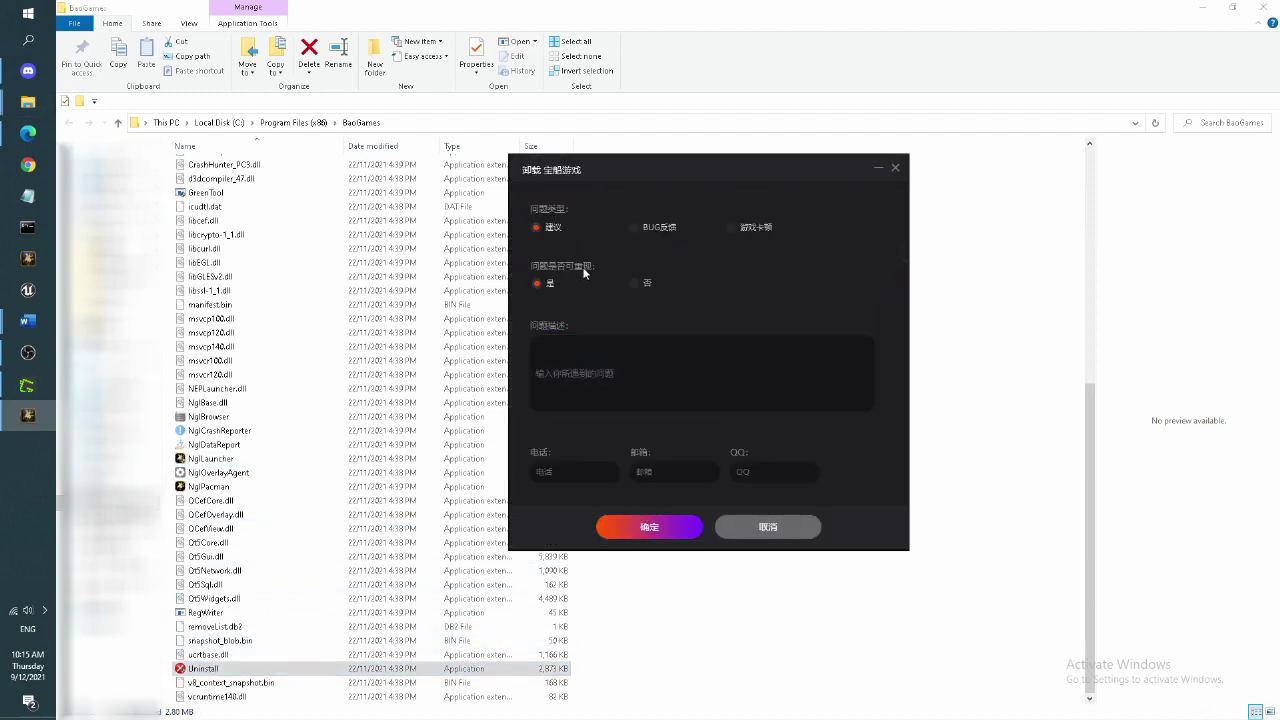
Submit the feedback form, finish the uninstall, and return to the arena.163.com download page
{"action": "left_click", "coordinate": [650, 526]}
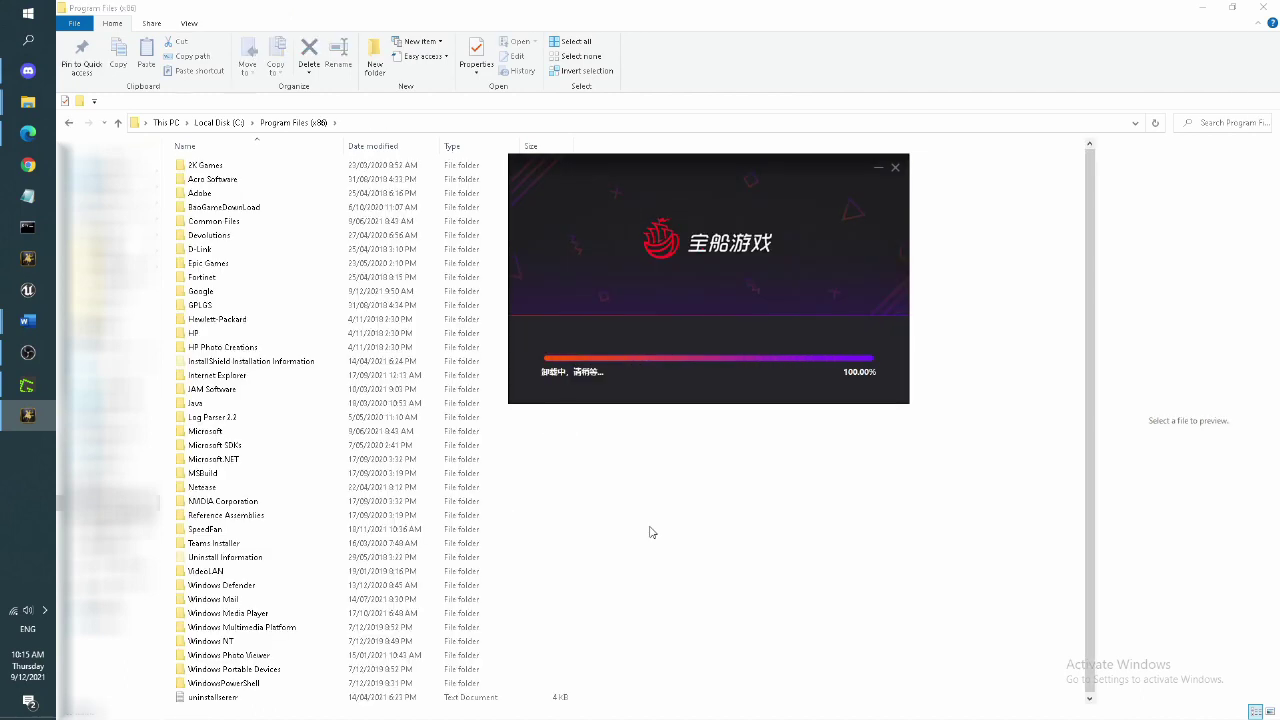
{"action": "left_click", "coordinate": [727, 364]}
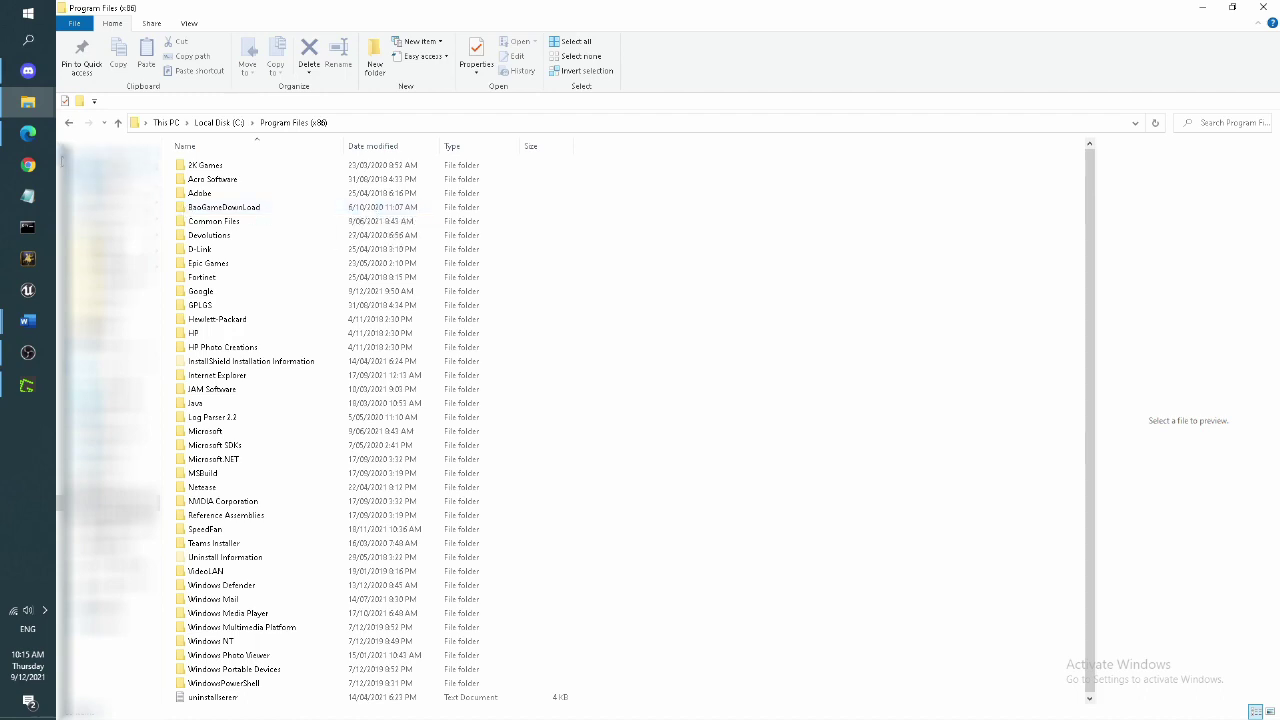
{"action": "left_click", "coordinate": [28, 133]}
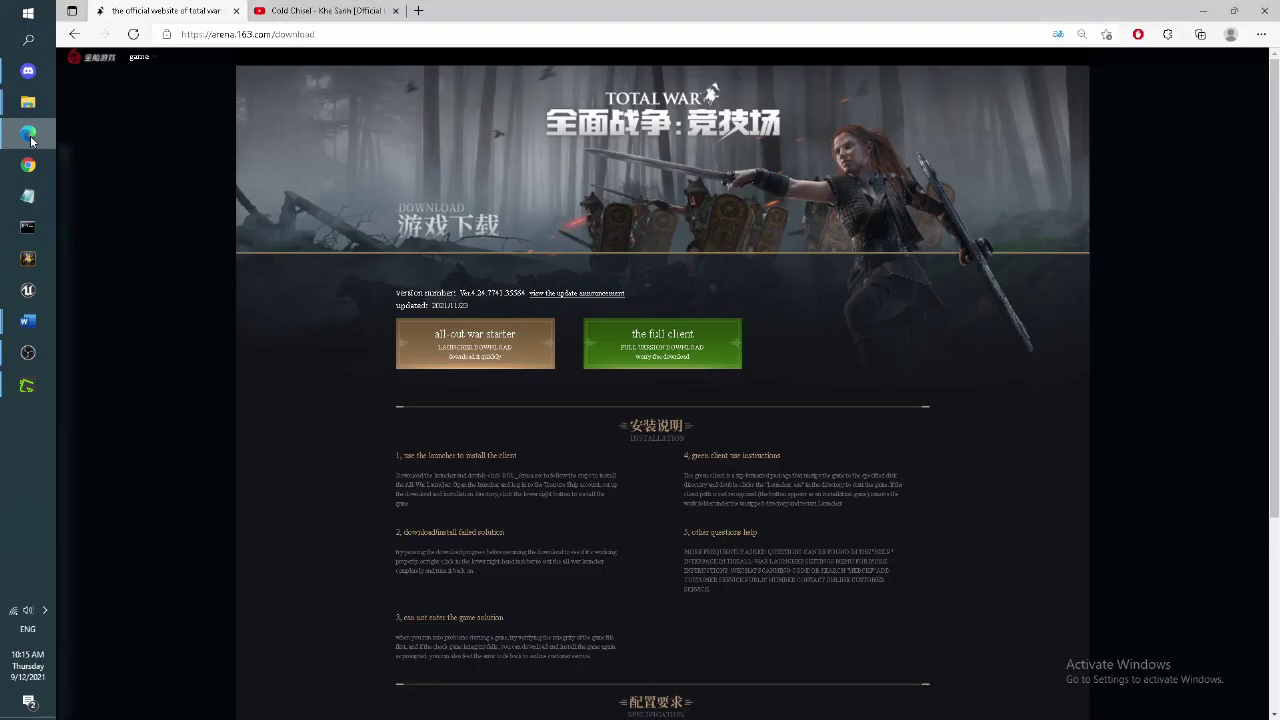
Download the all-out war starter and install it into G:\tws2 with the agreement accepted
{"action": "left_click", "coordinate": [462, 338]}
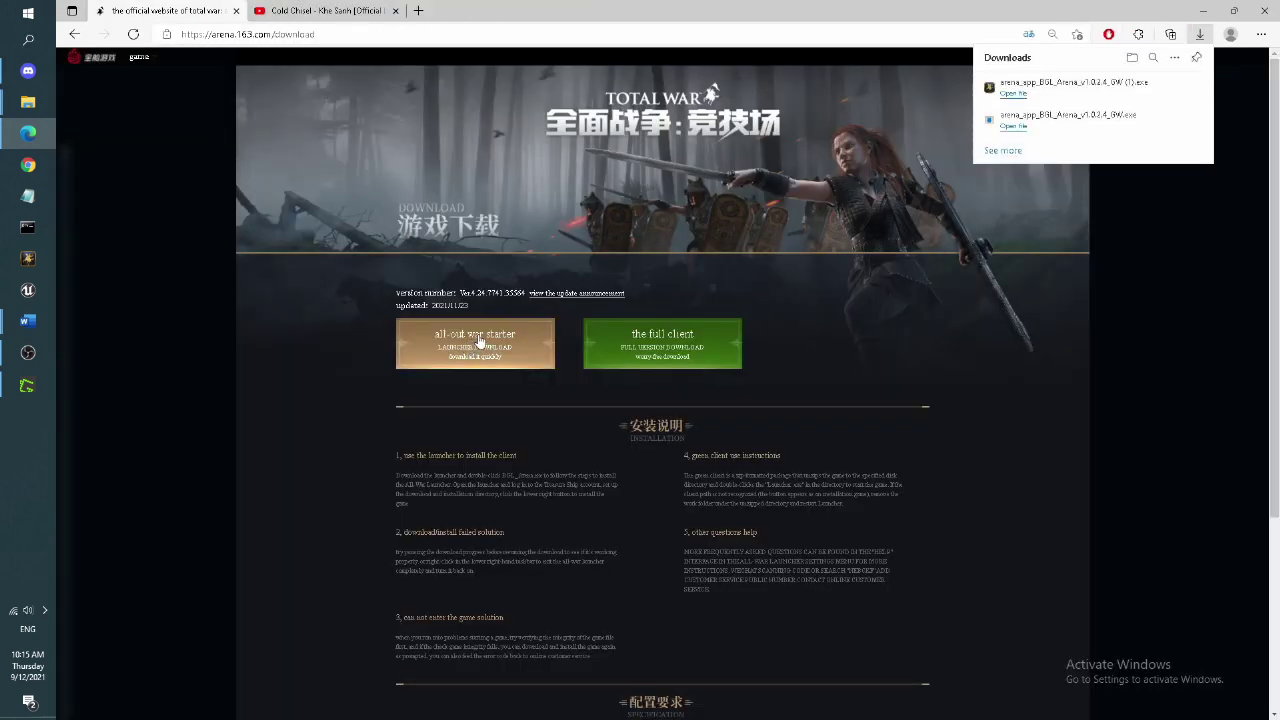
{"action": "left_click", "coordinate": [1013, 127]}
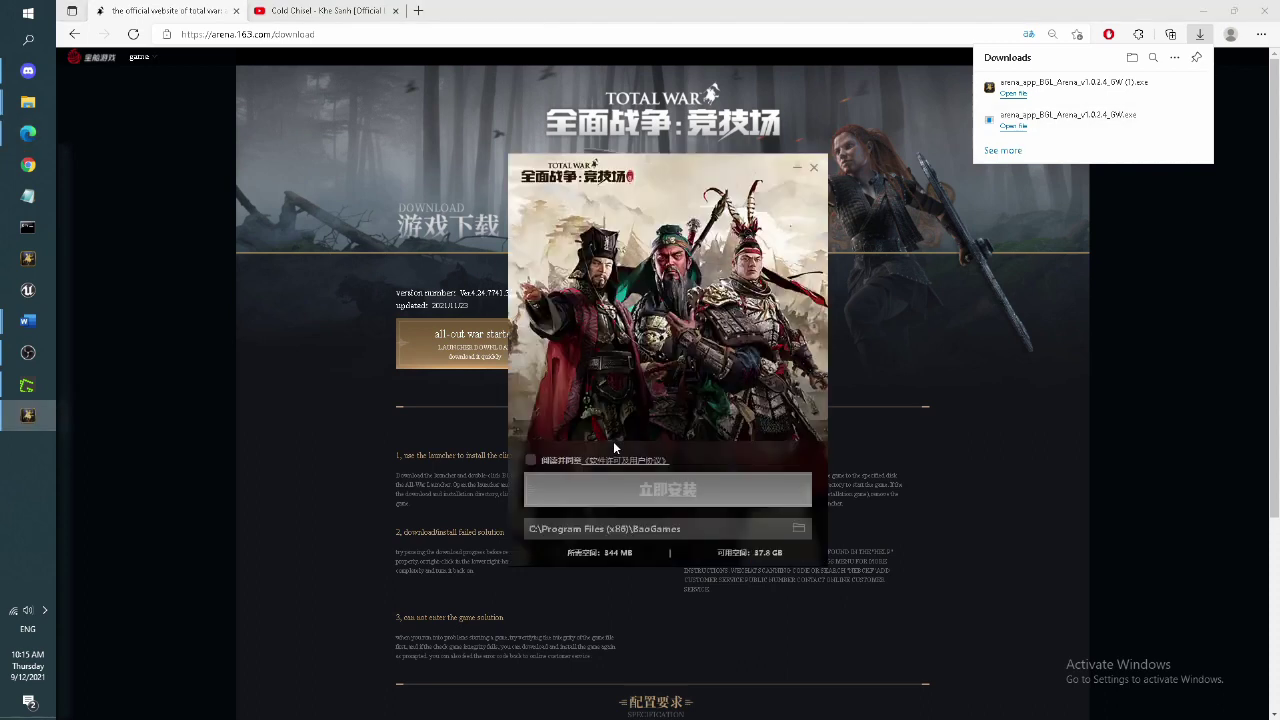
{"action": "left_click", "coordinate": [760, 528]}
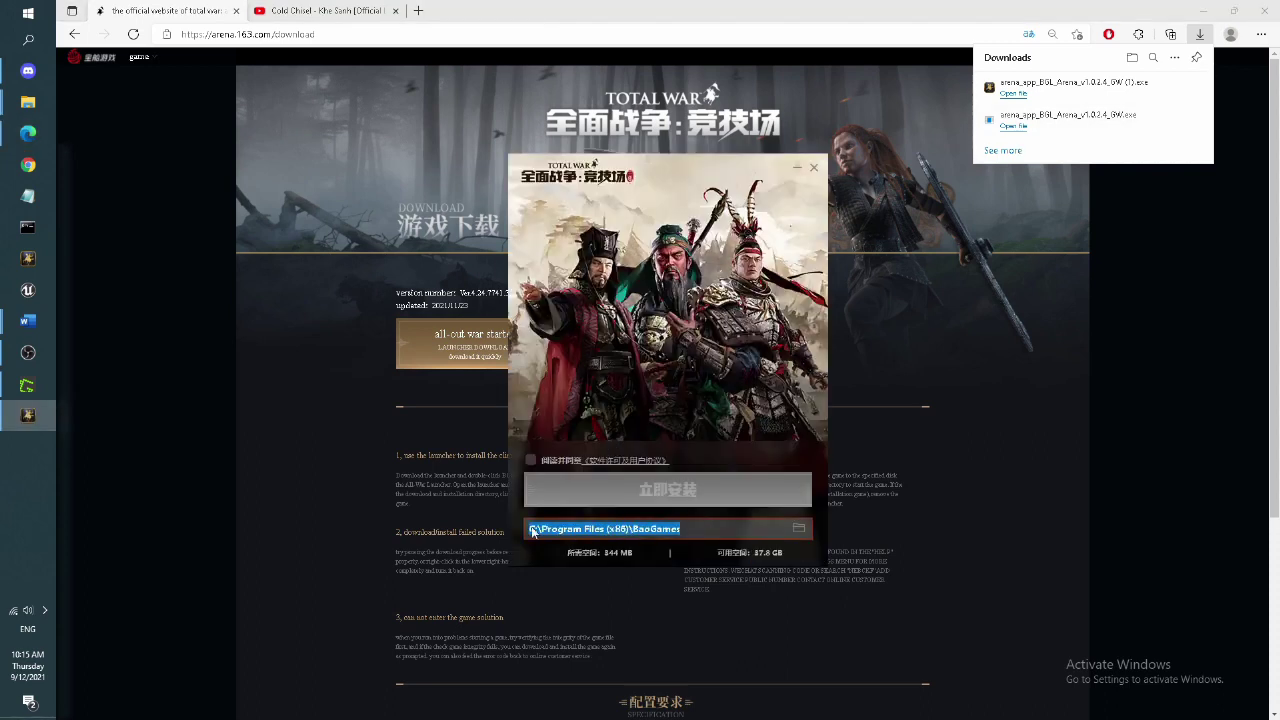
{"action": "left_click", "coordinate": [802, 530]}
{"action": "scroll", "coordinate": [670, 400], "scroll_direction": "down", "scroll_amount": 5}
{"action": "left_click", "coordinate": [620, 450]}
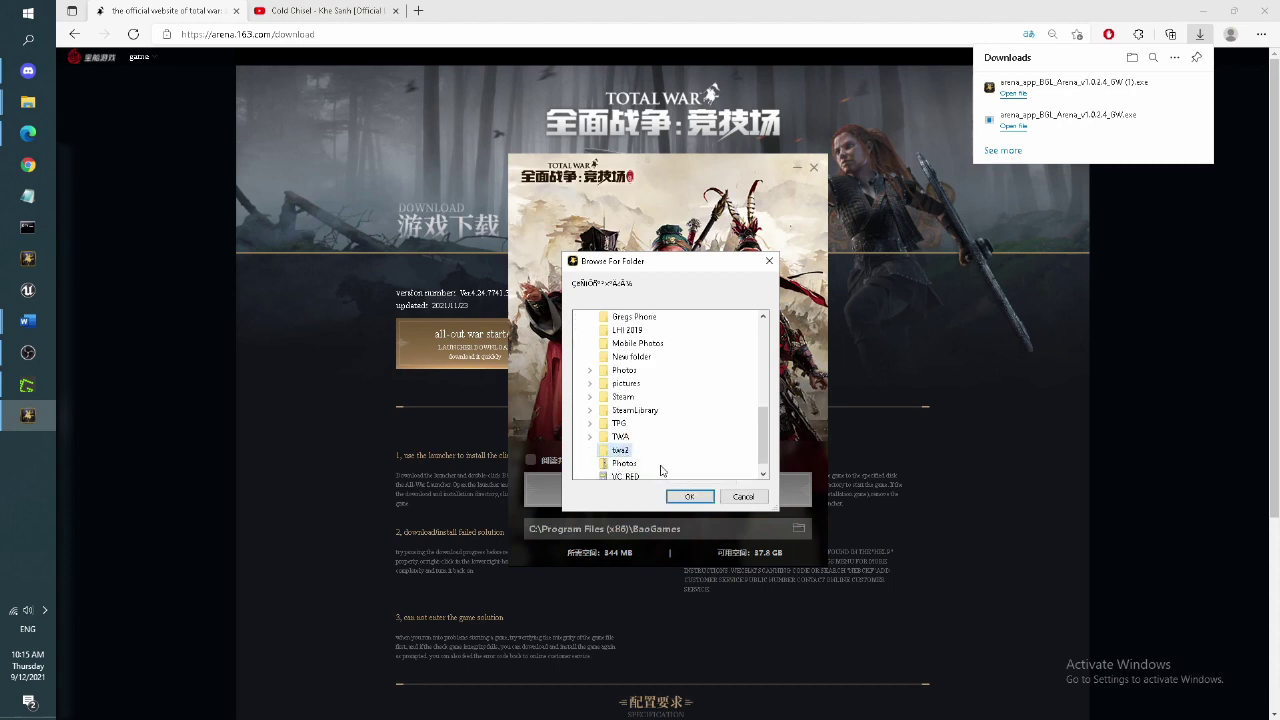
{"action": "left_click", "coordinate": [689, 497]}
{"action": "left_click", "coordinate": [531, 460]}
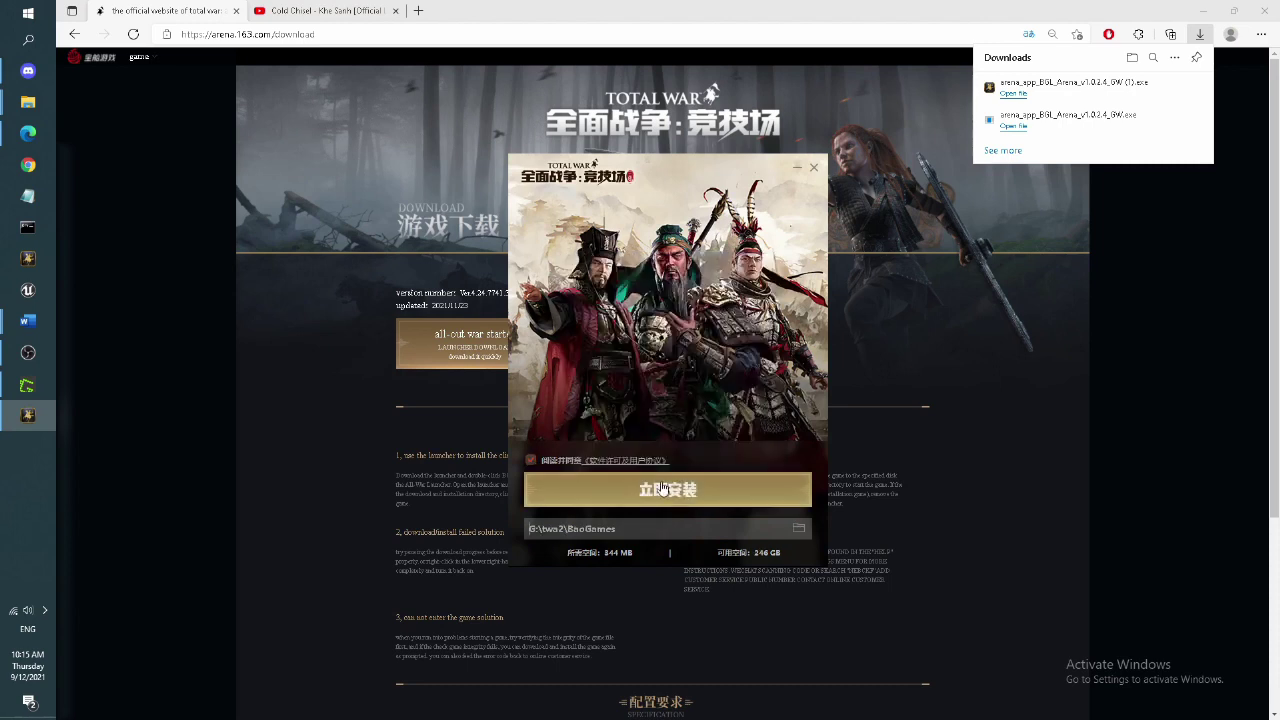
{"action": "left_click", "coordinate": [689, 490]}
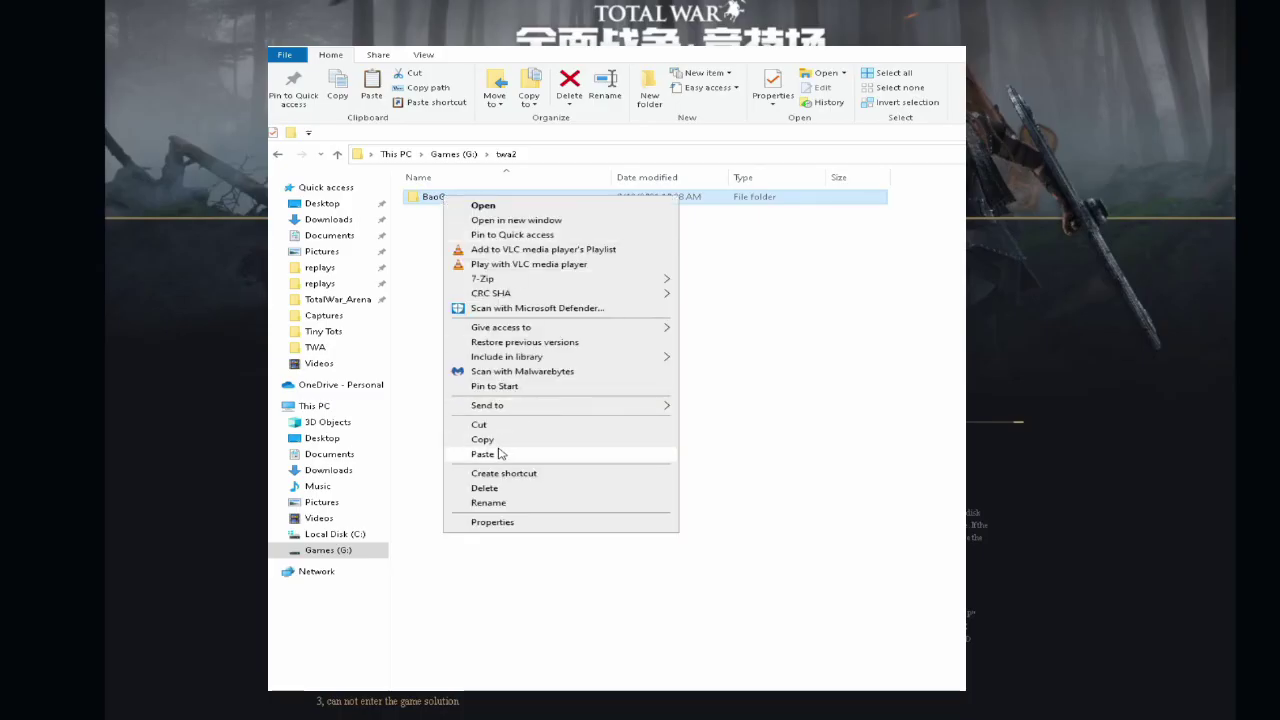
Copy the BaoGames folder into C:\Program Files (x86), granting administrator permission
{"action": "left_click", "coordinate": [498, 441]}
{"action": "left_click", "coordinate": [363, 534]}
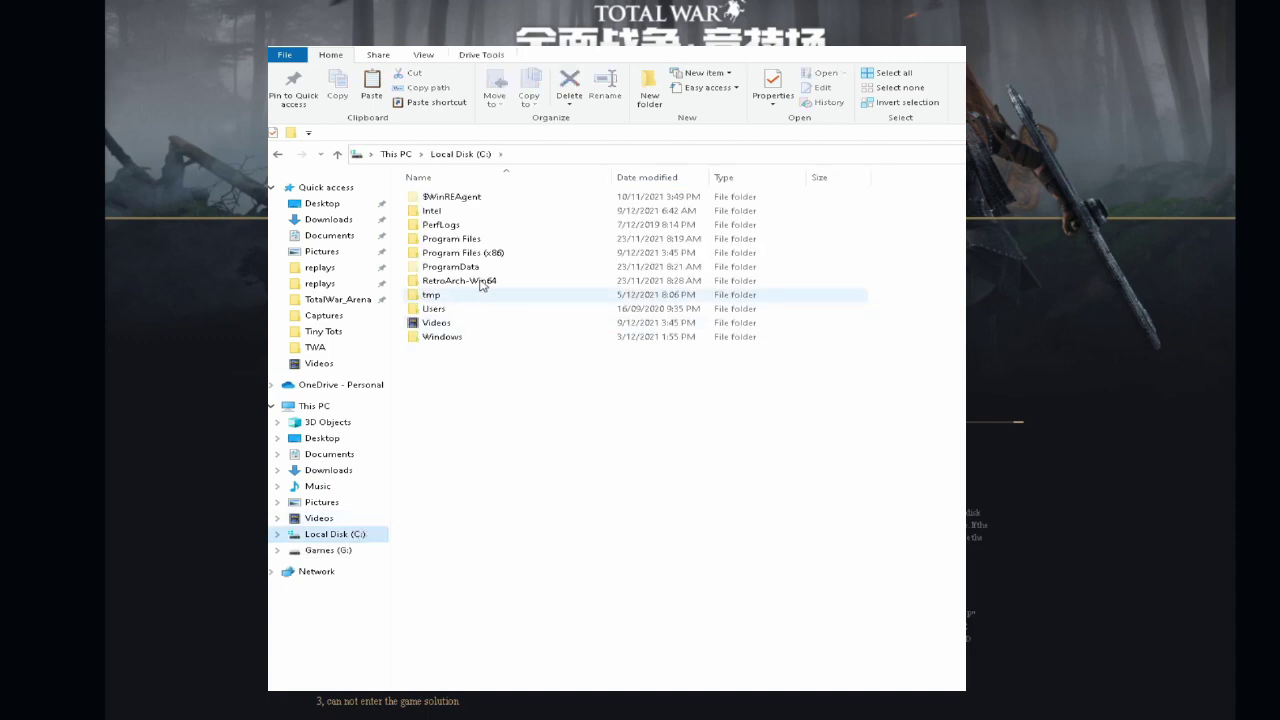
{"action": "left_click", "coordinate": [470, 253]}
{"action": "double_click", "coordinate": [470, 253]}
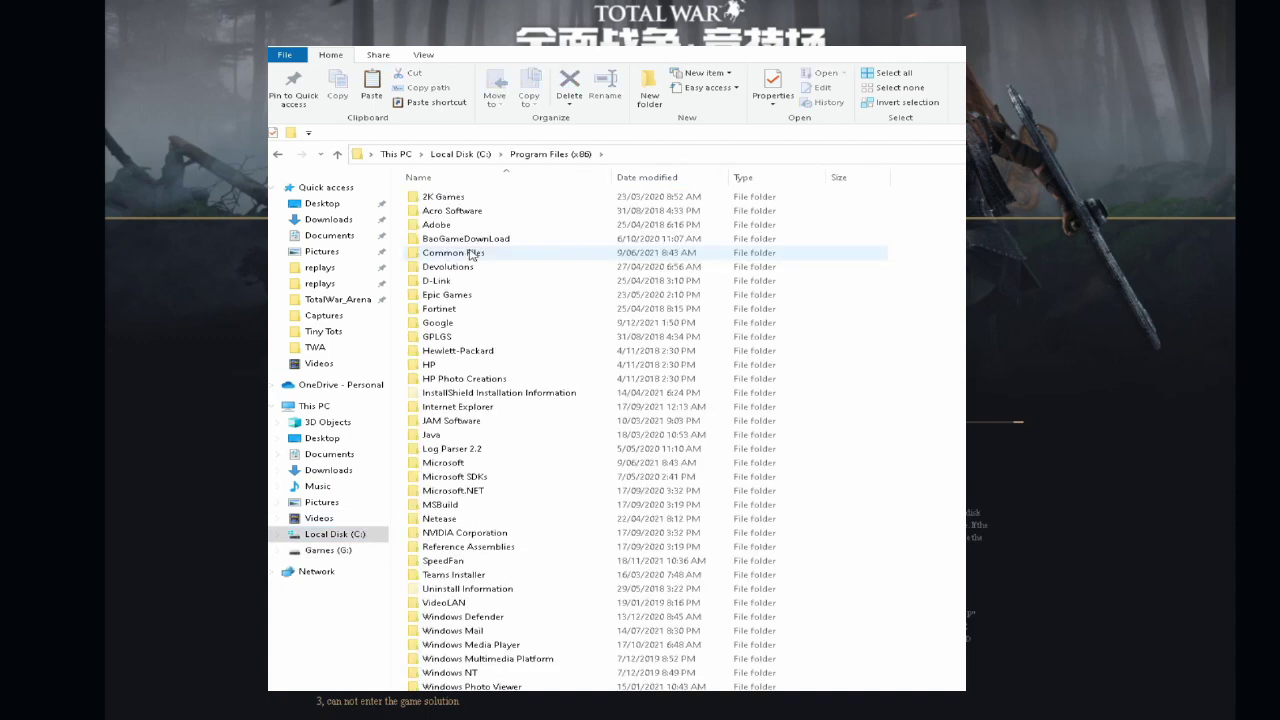
{"action": "key", "text": "ctrl+v"}
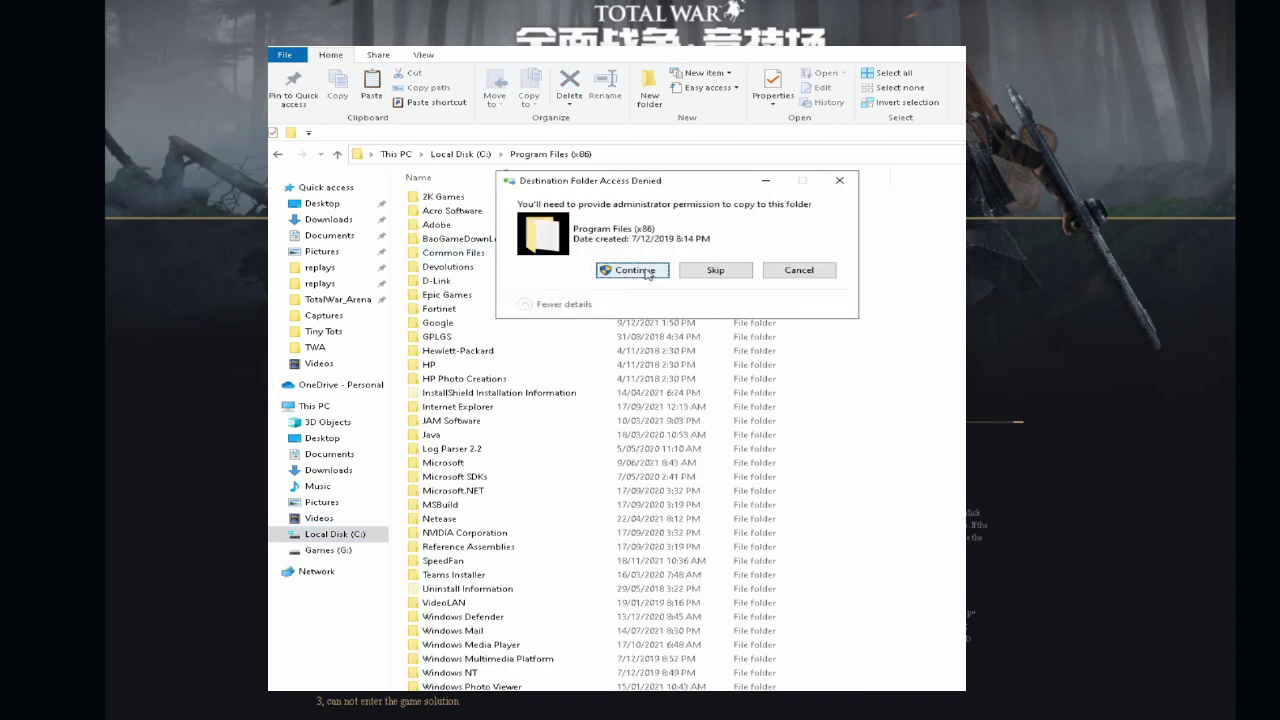
{"action": "left_click", "coordinate": [640, 271]}
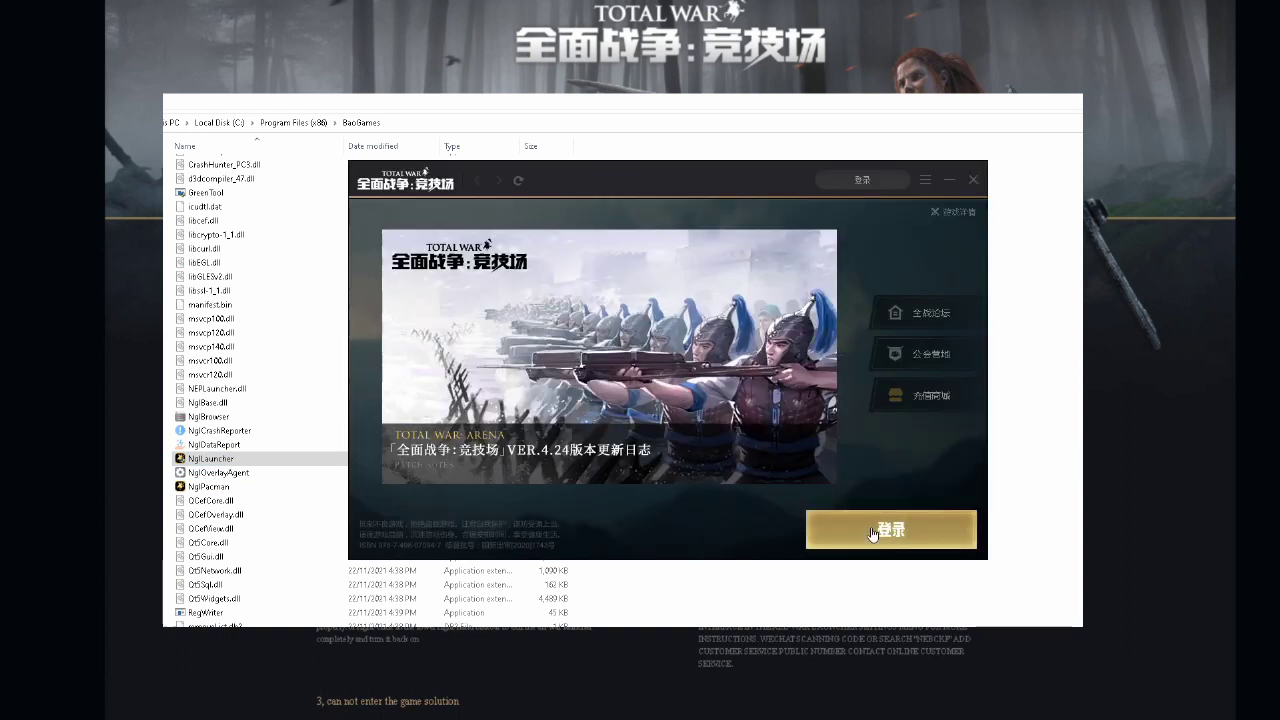
Sign in, cancel the fresh game download, and open the 游戏设置 game settings
{"action": "left_click", "coordinate": [873, 533]}
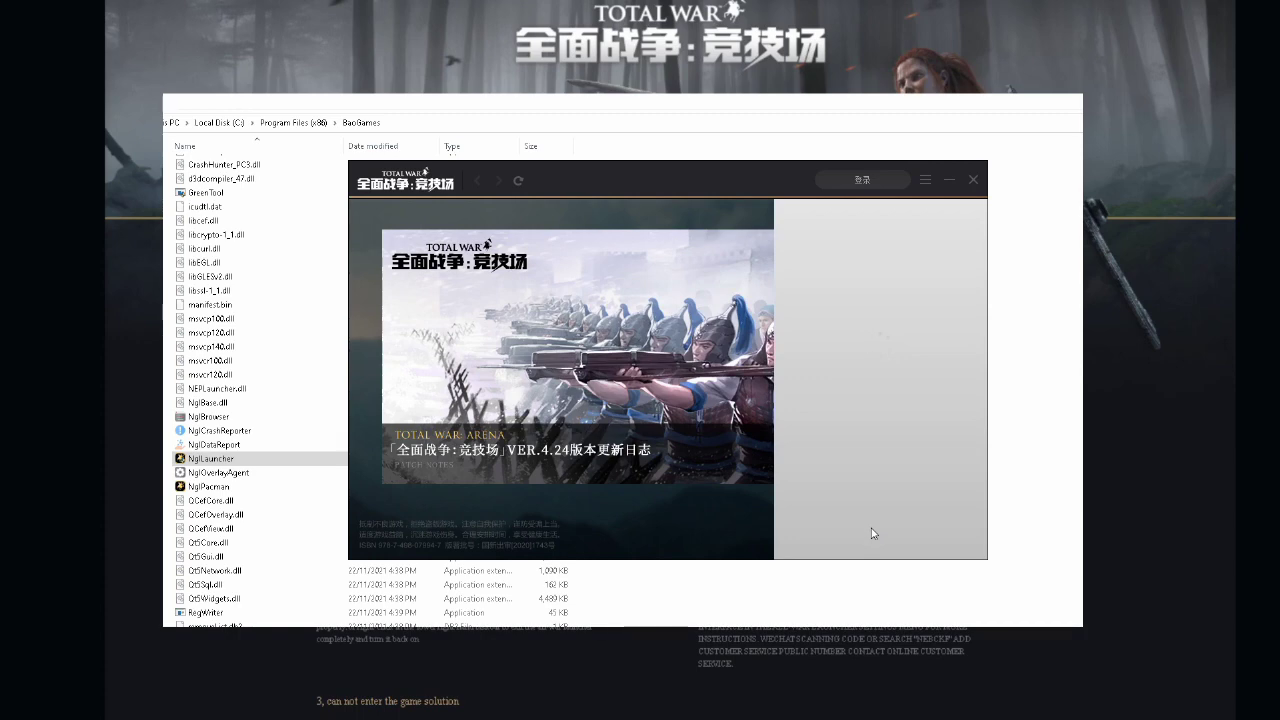
{"action": "left_click", "coordinate": [882, 346]}
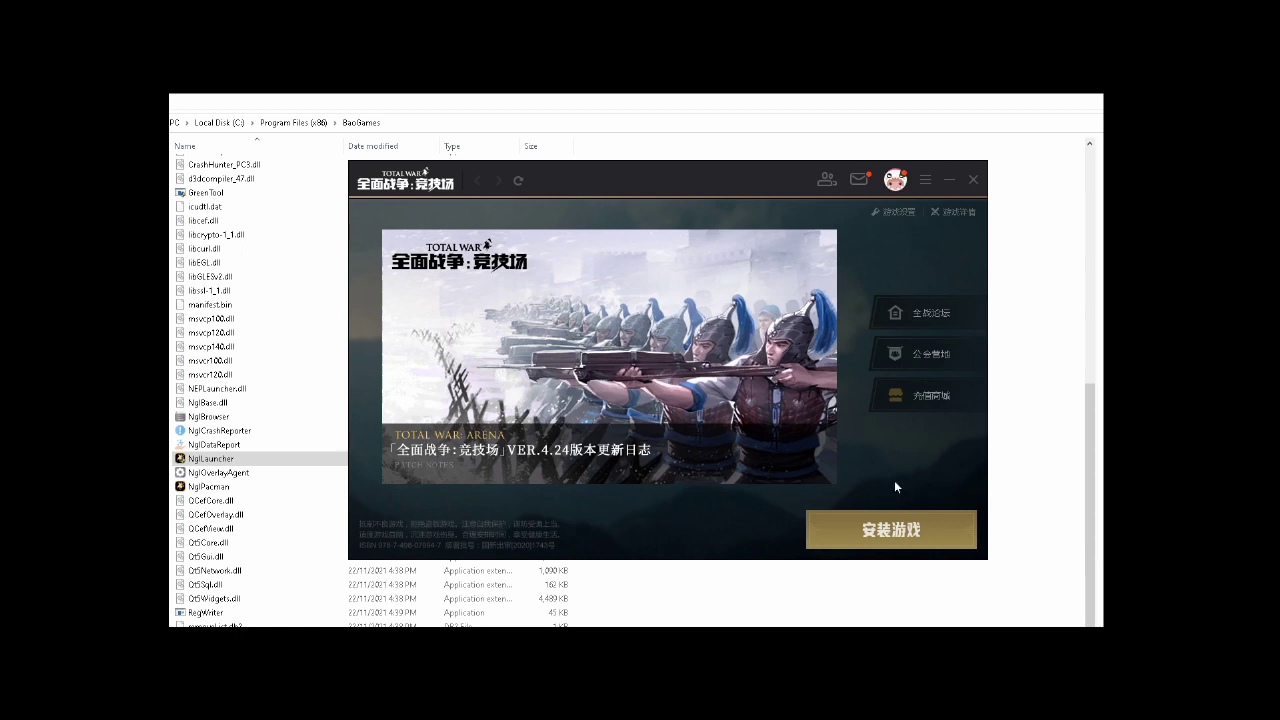
{"action": "left_click", "coordinate": [889, 532]}
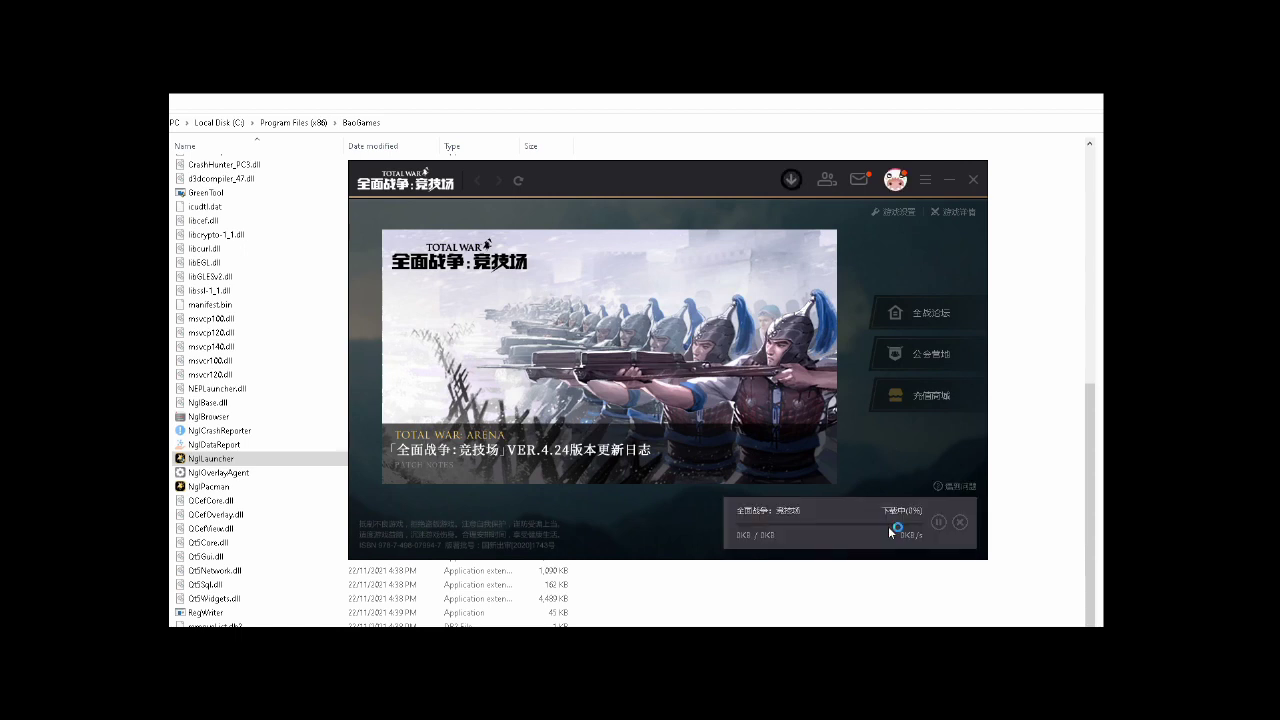
{"action": "left_click", "coordinate": [960, 522]}
{"action": "left_click", "coordinate": [582, 418]}
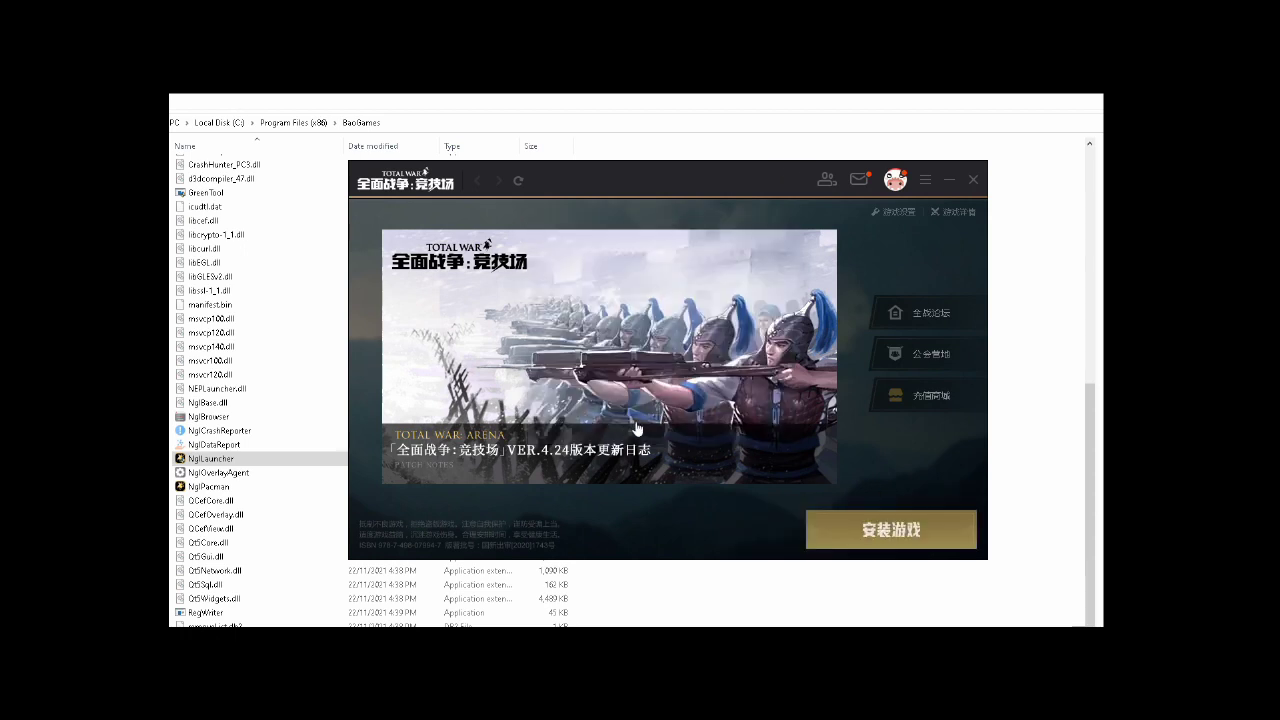
{"action": "left_click", "coordinate": [889, 213]}
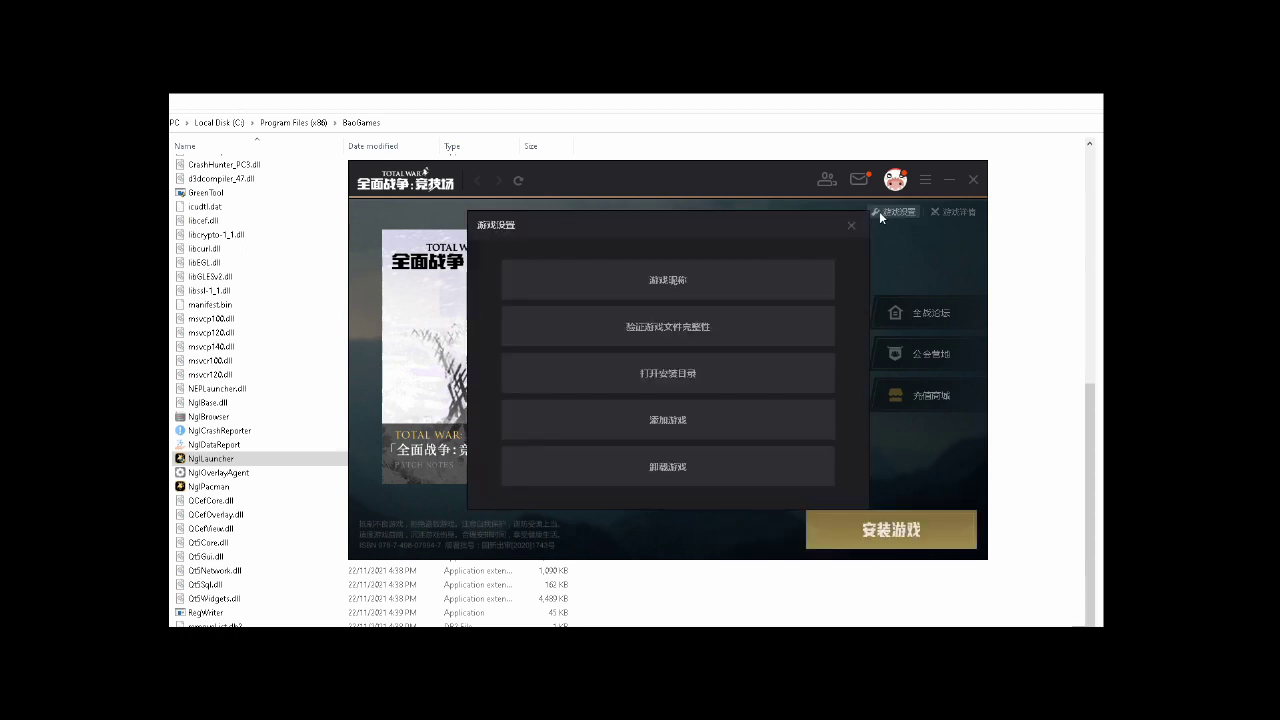
Add an existing game by selecting Arena in Program Files (x86)\BaoGameDownLoad\Games\TotalWar_Arena
{"action": "left_click", "coordinate": [656, 422]}
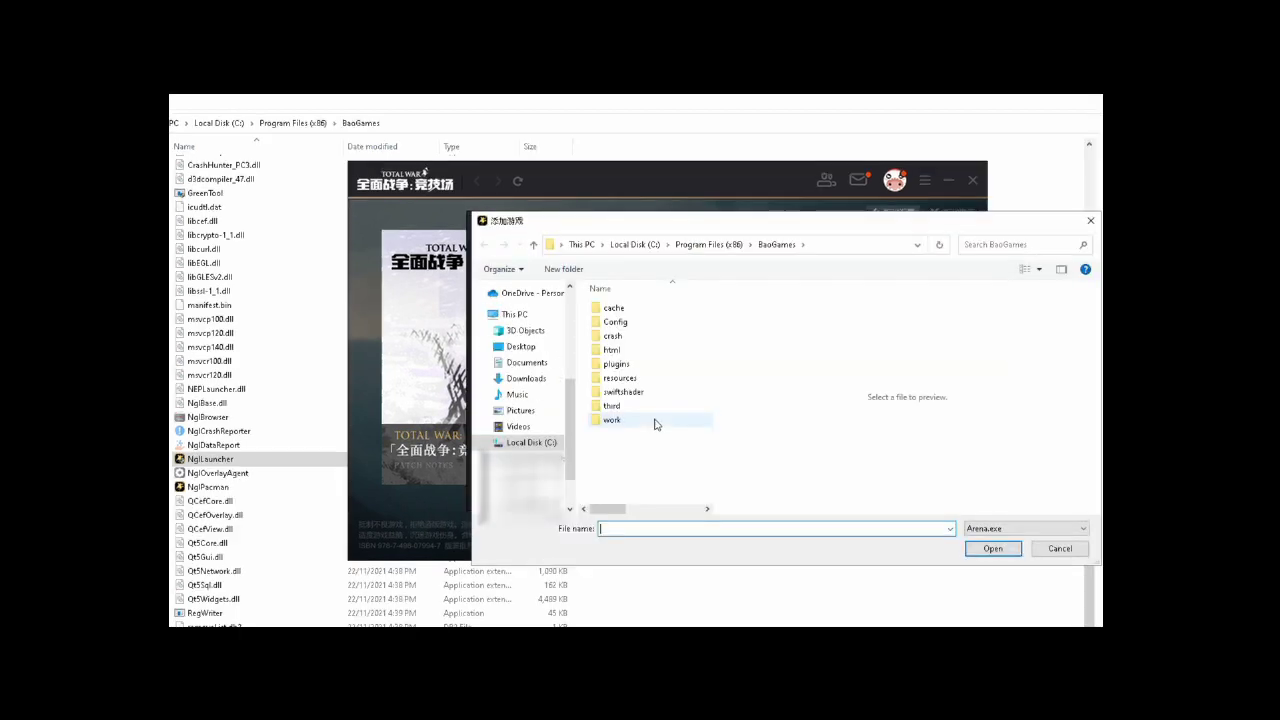
{"action": "left_click", "coordinate": [708, 246]}
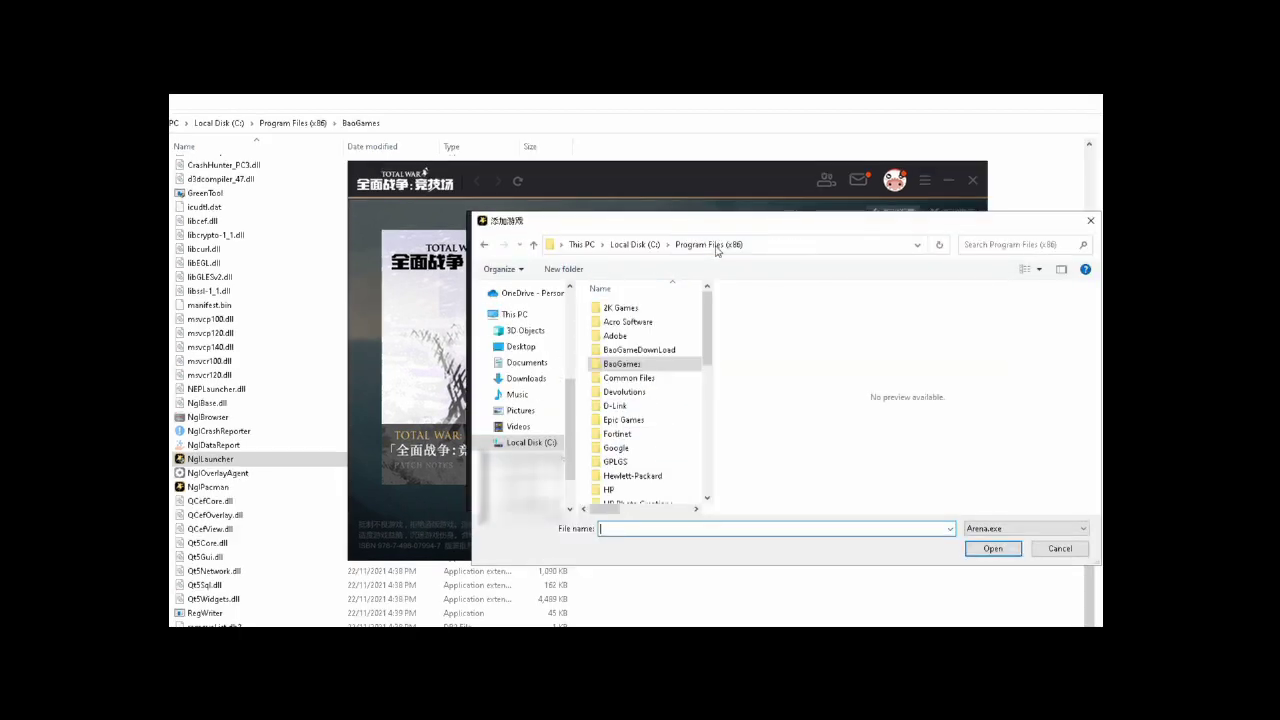
{"action": "double_click", "coordinate": [666, 356]}
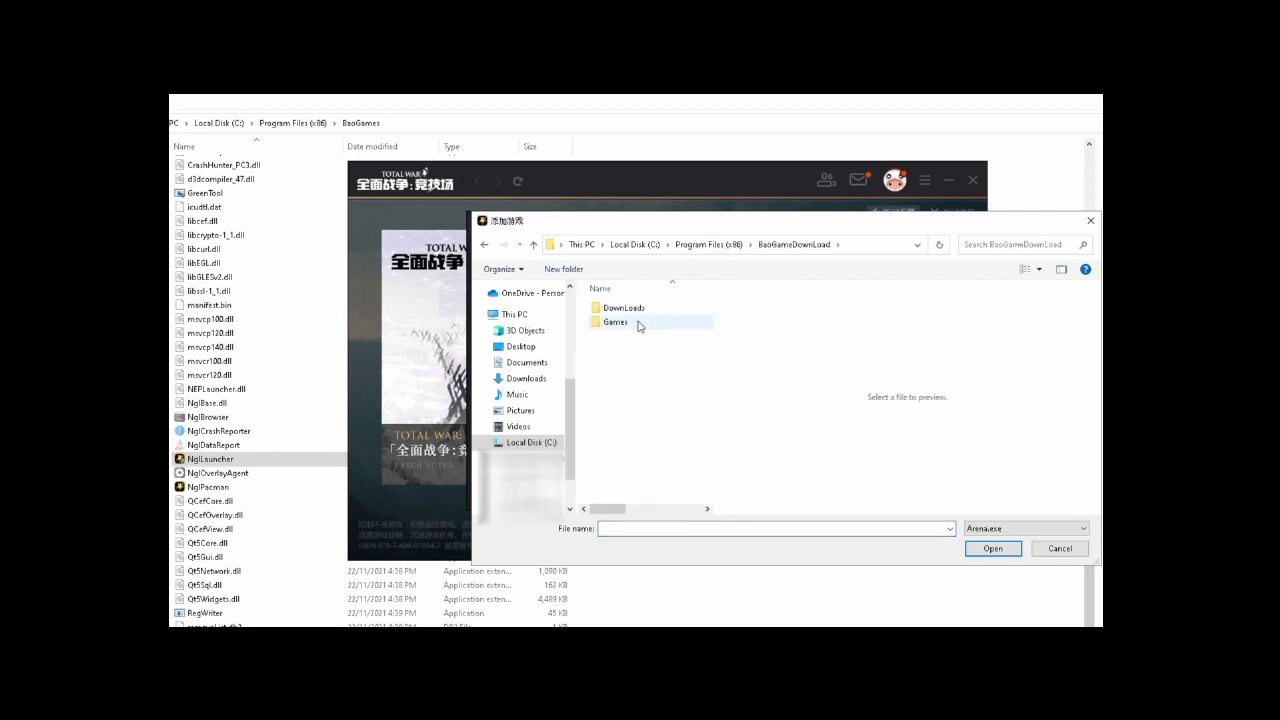
{"action": "double_click", "coordinate": [640, 324]}
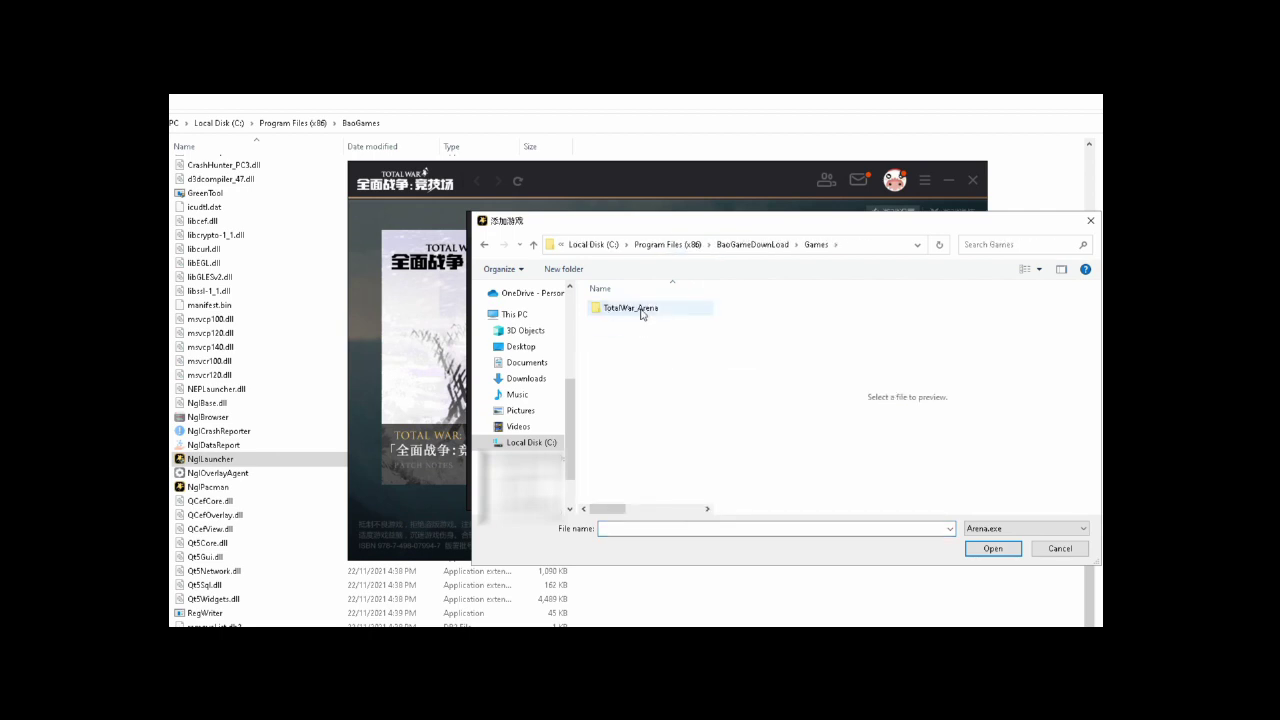
{"action": "double_click", "coordinate": [643, 310]}
{"action": "left_click", "coordinate": [614, 420]}
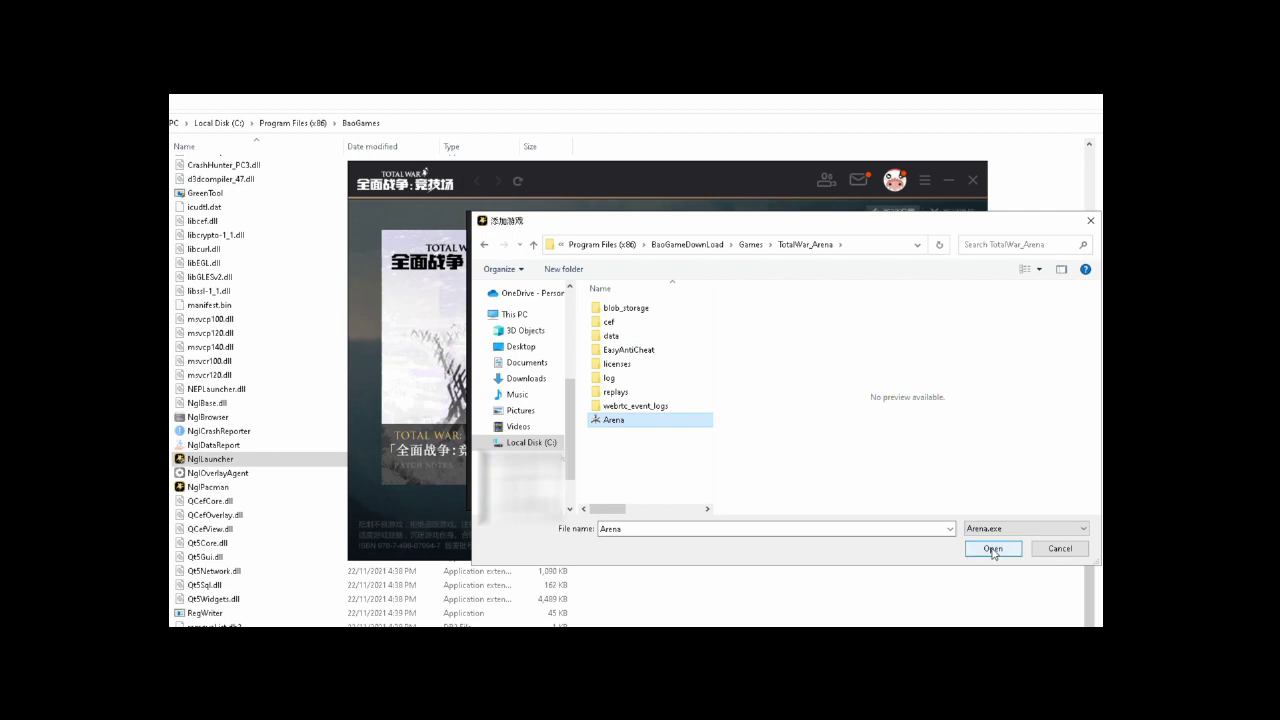
Confirm linking Arena, accept repairing its files, and start the 278.1 MB update
{"action": "left_click", "coordinate": [993, 548]}
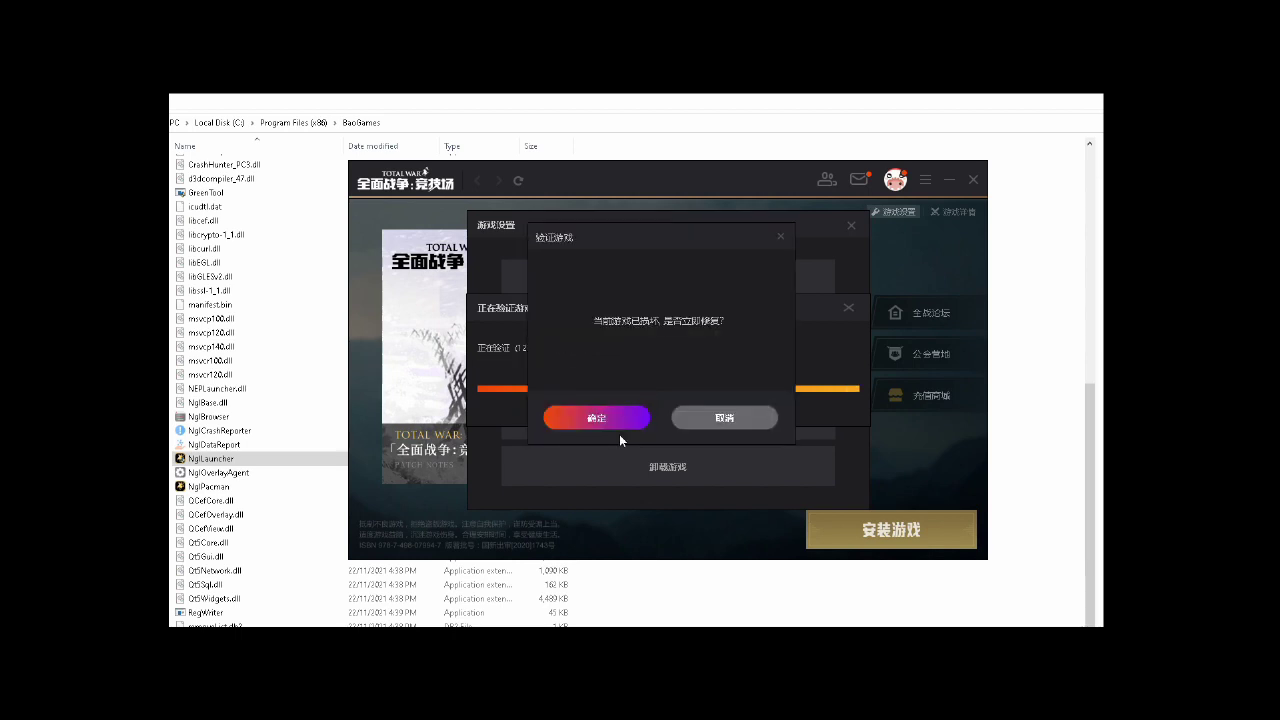
{"action": "left_click", "coordinate": [612, 420]}
{"action": "left_click", "coordinate": [903, 532]}
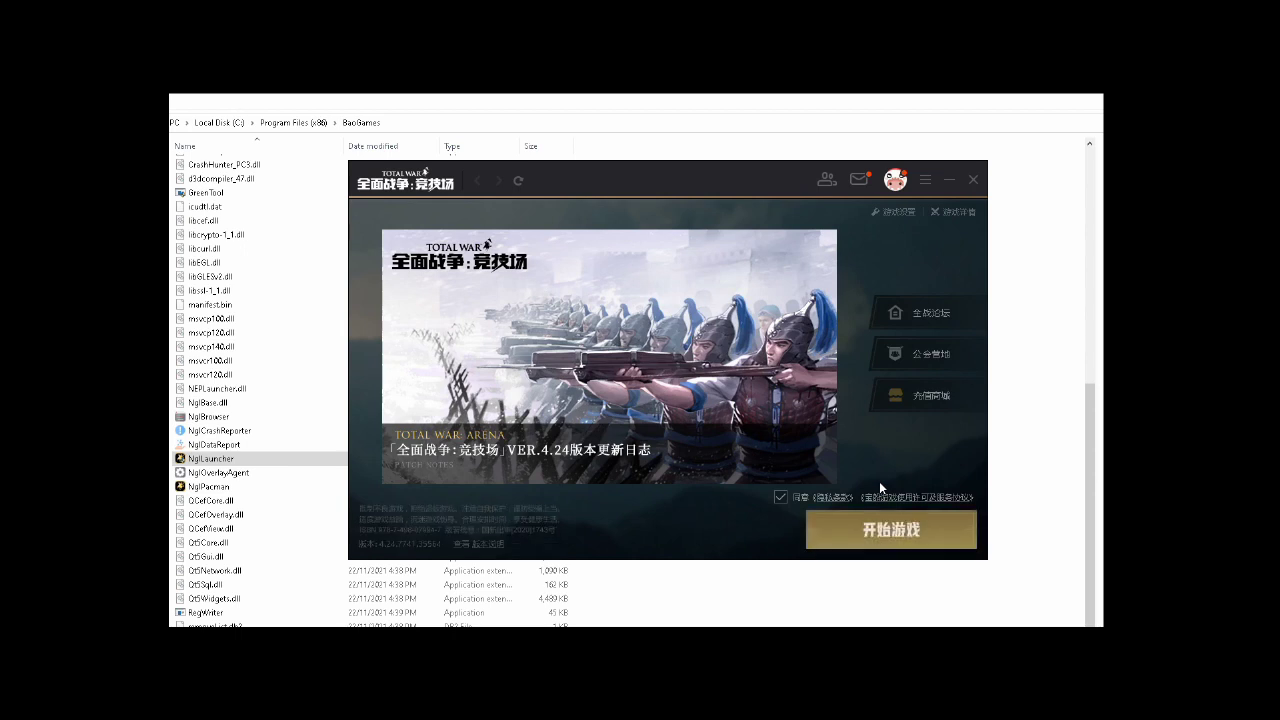
Once the repair update completes, launch the game with 开始游戏 (Start Game)
{"action": "left_click", "coordinate": [895, 538]}
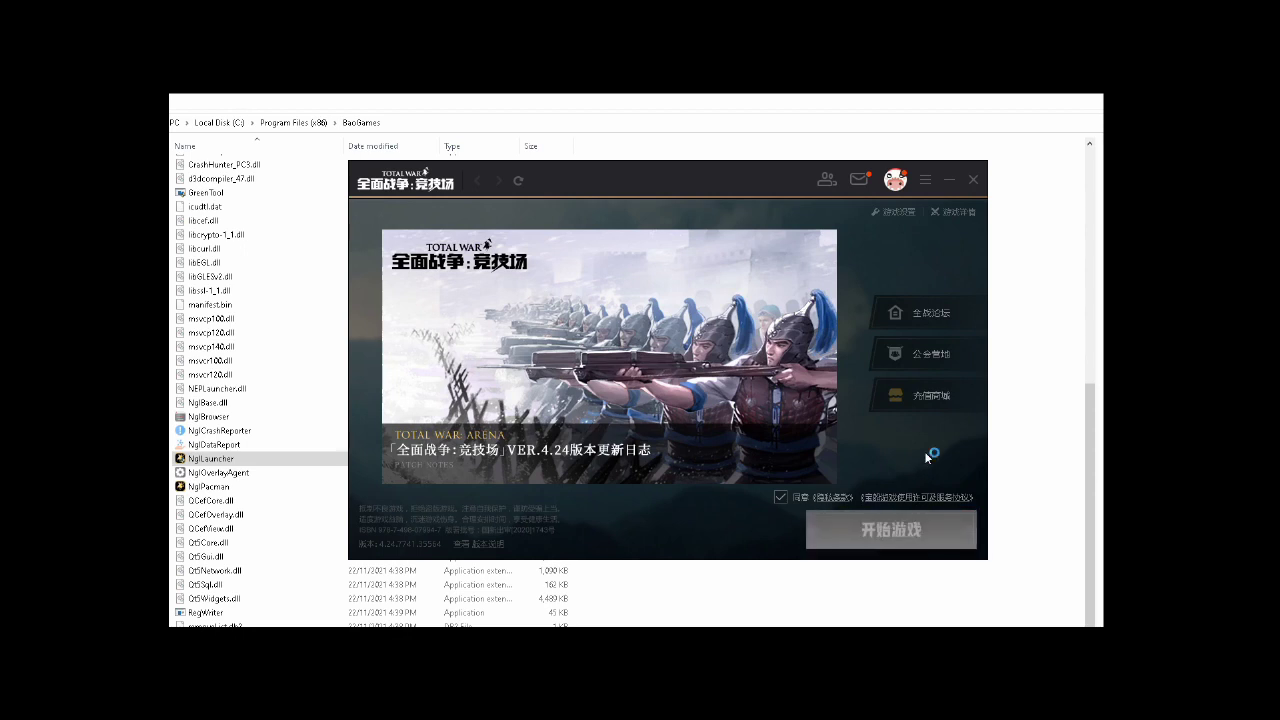